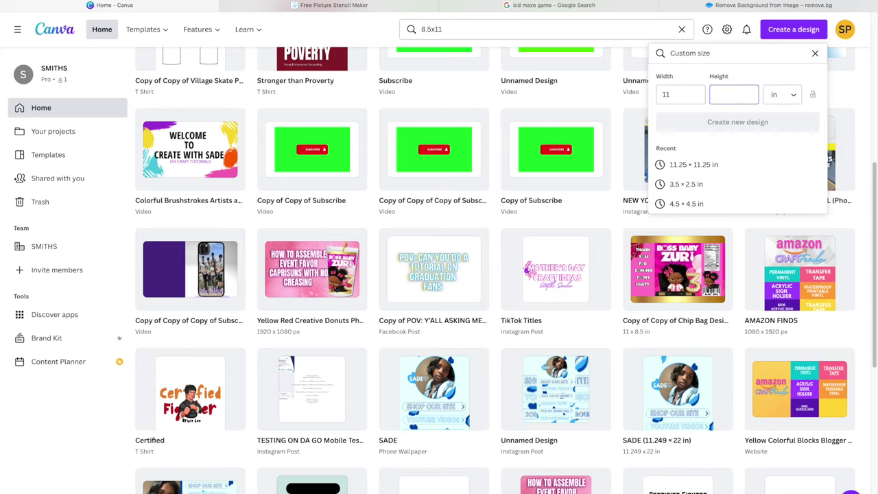
Step: Enter a height of 8.5 in and create the 11 × 8.5 inch blank design
type("8.5")
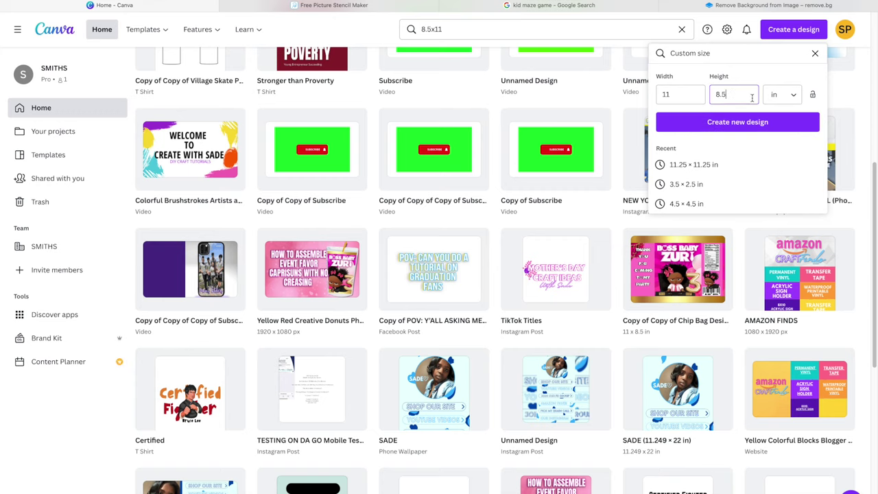
left_click(775, 121)
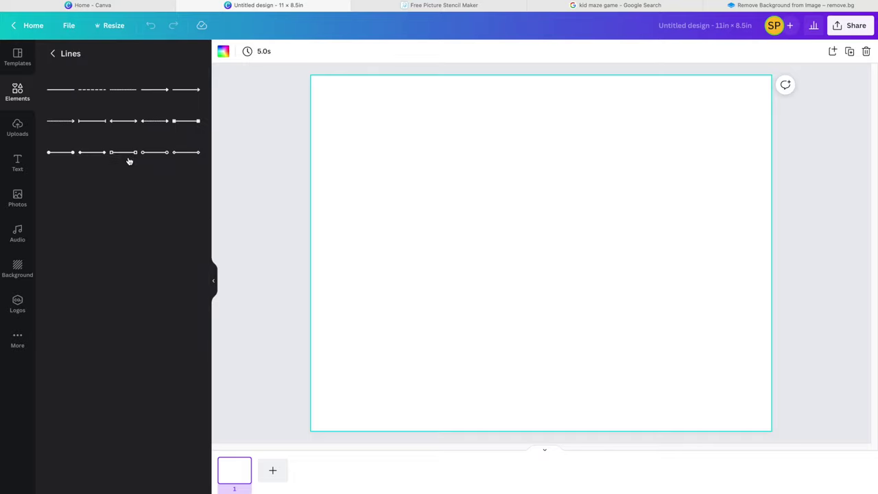
Step: Align a dashed line to the edge of a half-page helper square, then delete the square
left_click(96, 97)
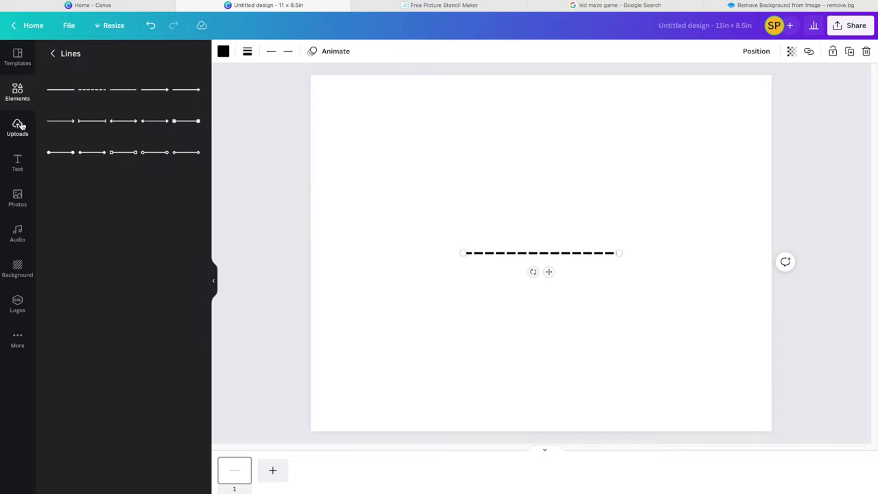
left_click(17, 92)
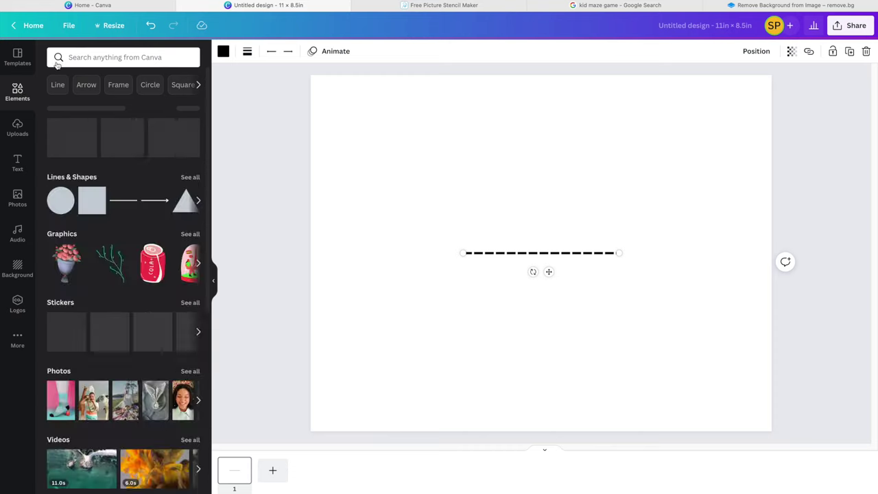
left_click(89, 214)
left_click_drag(492, 219, 351, 131)
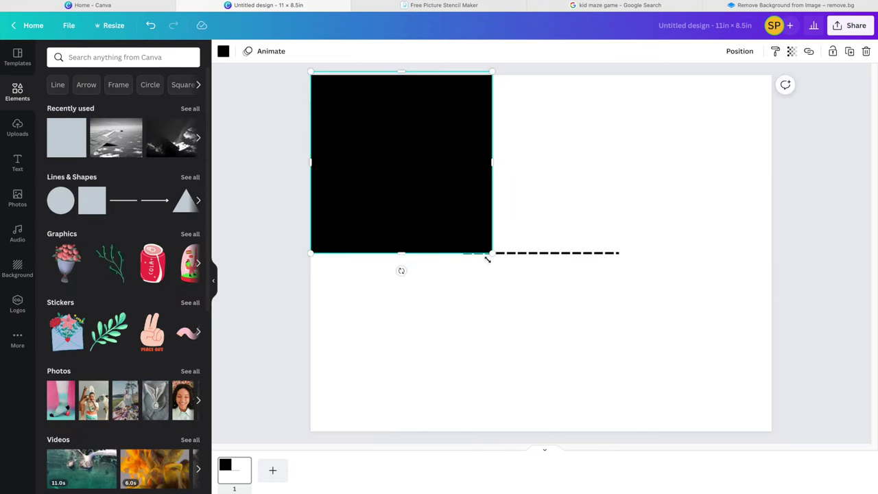
left_click_drag(509, 270, 512, 273)
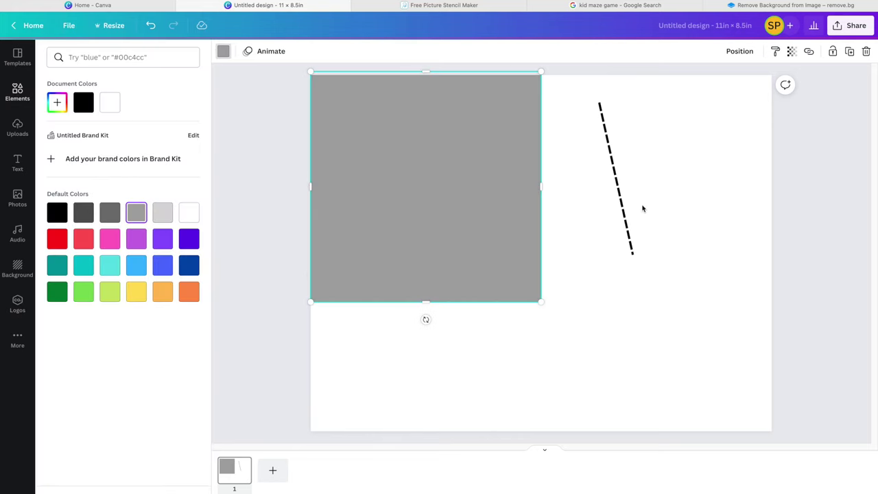
left_click(623, 209)
left_click_drag(623, 209, 567, 179)
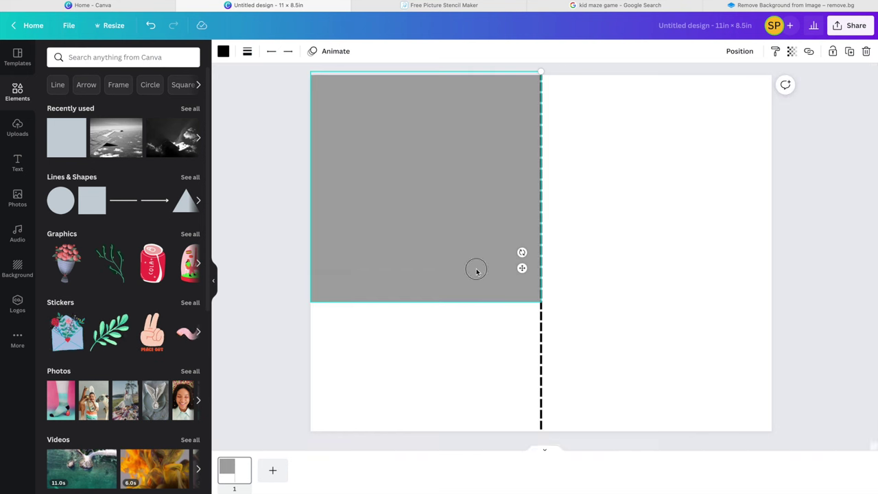
key("Delete")
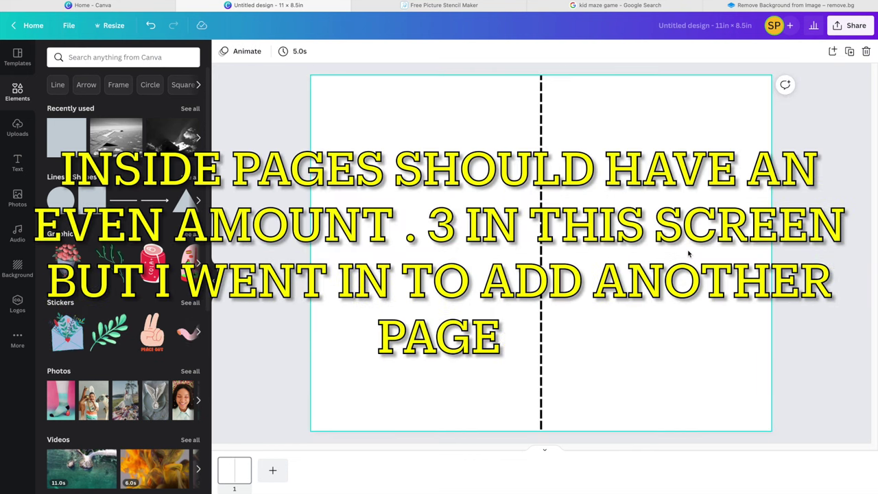
Step: Duplicate the split page four times to make five pages, then return to page 1
left_click(240, 464)
left_click(302, 394)
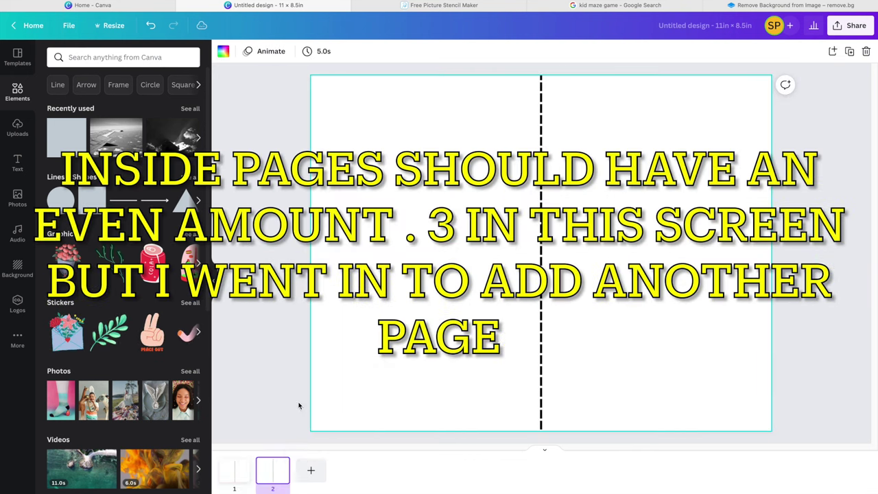
left_click(281, 465)
left_click(333, 393)
left_click(317, 465)
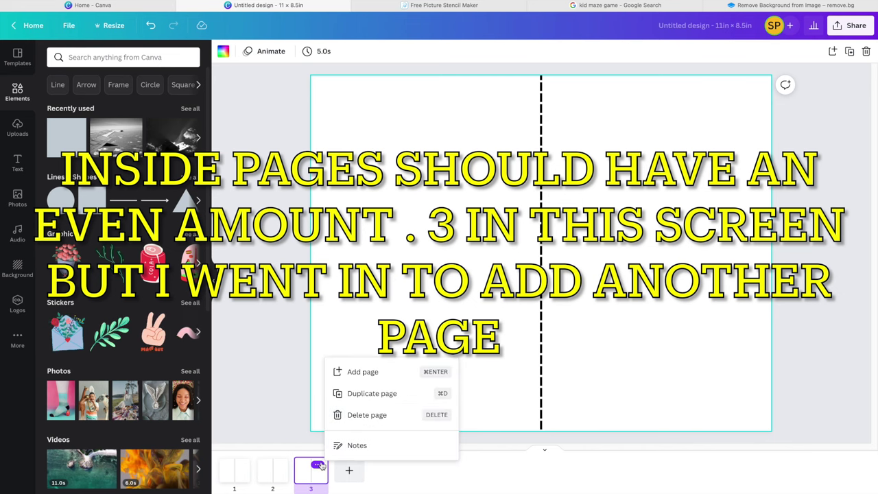
left_click(349, 395)
left_click(356, 465)
left_click(393, 391)
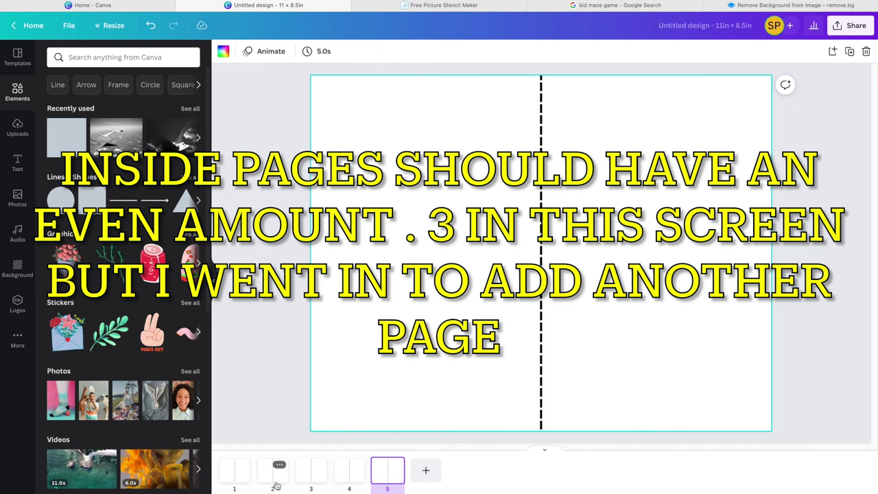
left_click(233, 470)
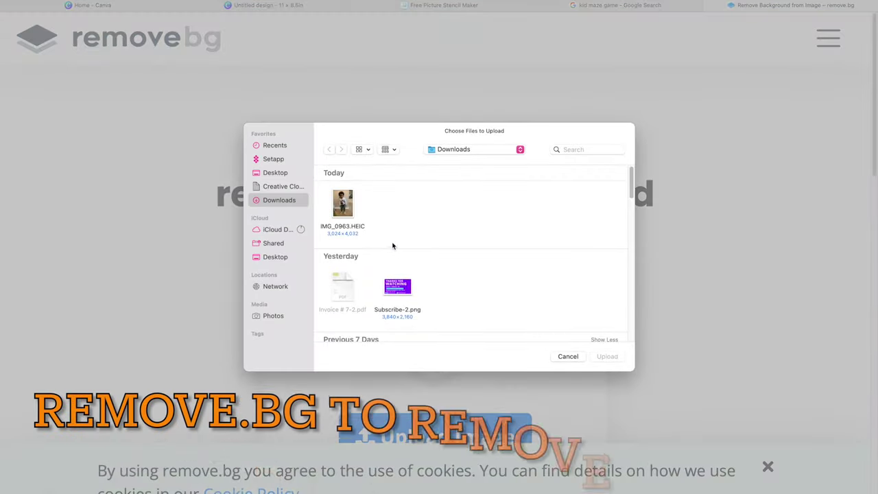
Step: Upload the child's photo from the Desktop to remove.bg for background removal
left_click(284, 176)
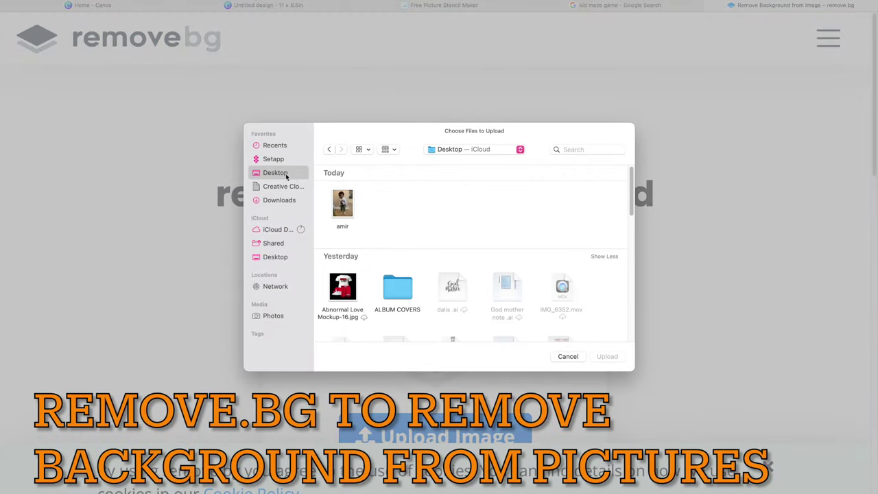
double_click(342, 202)
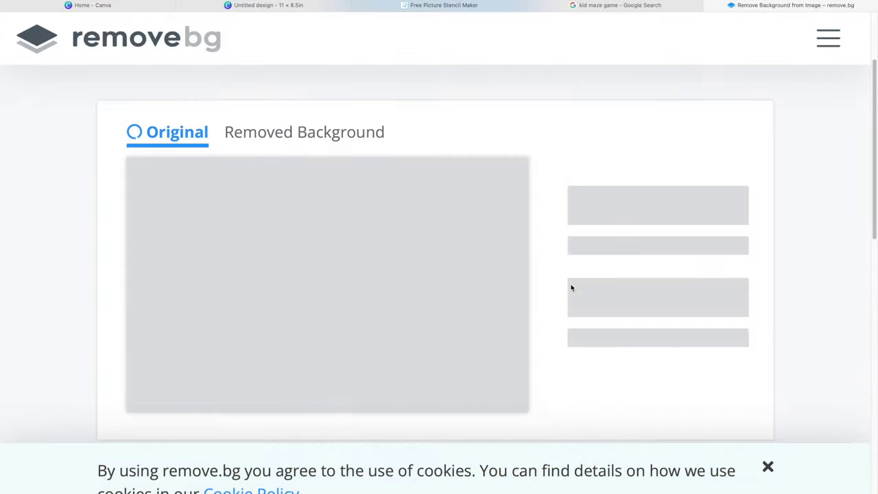
key("ctrl+Left")
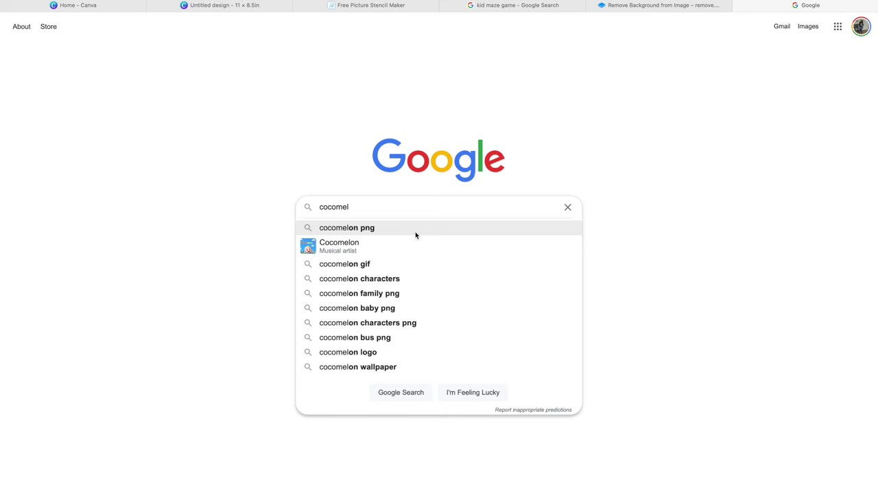
Step: Search Google for 'cocomelon png' and filter to image results
left_click(415, 229)
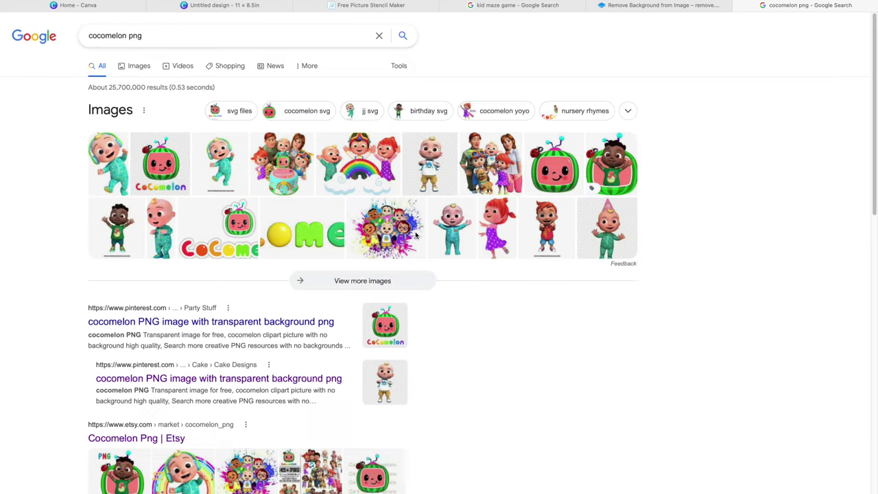
left_click(131, 66)
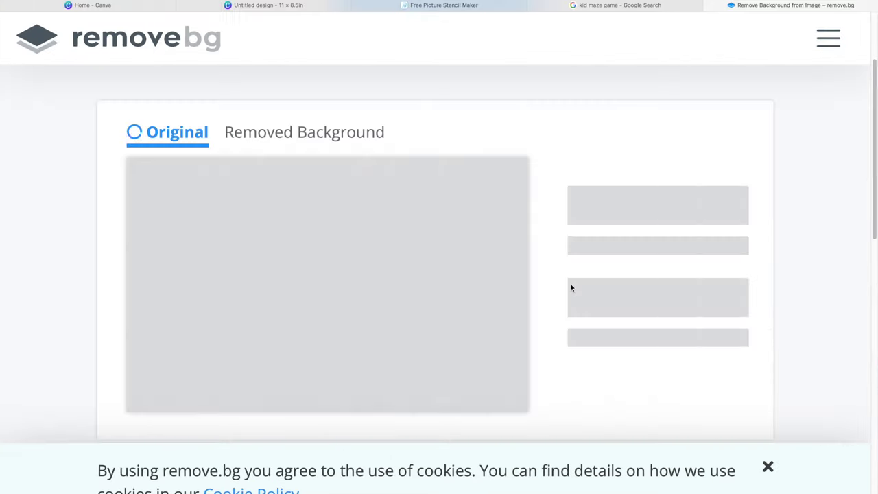
key("super+t")
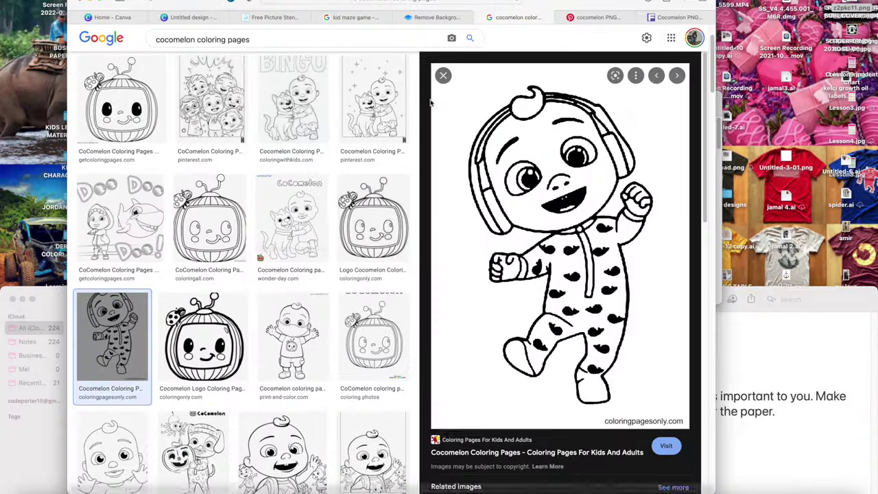
Step: Search Google Images for Cocomelon coloring pages and preview the baby JJ page
scroll(391, 274, "down", 15)
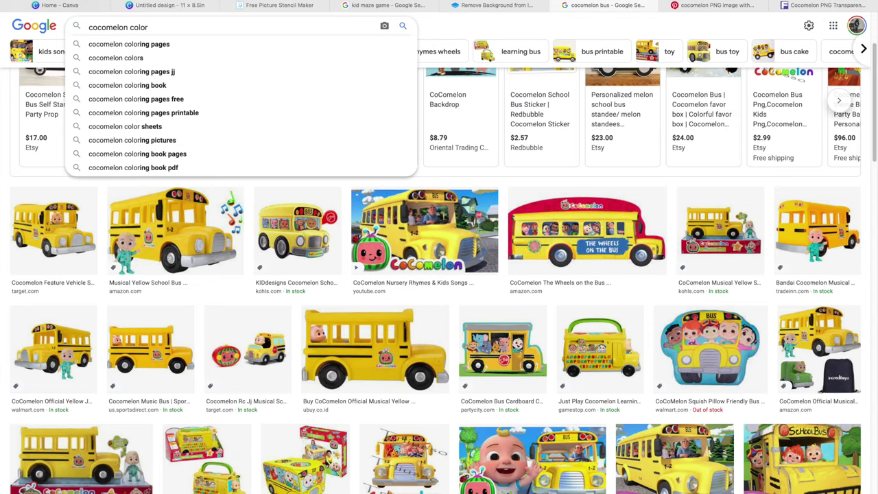
left_click(126, 45)
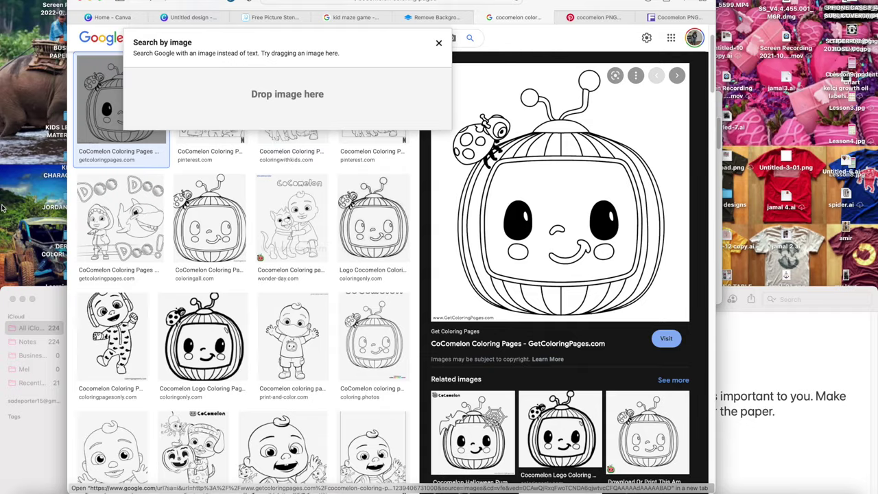
left_click(206, 39)
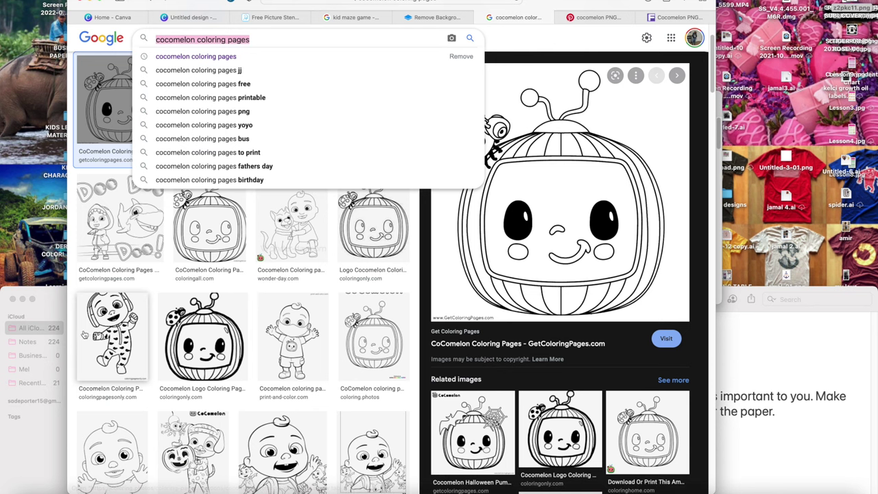
left_click(112, 336)
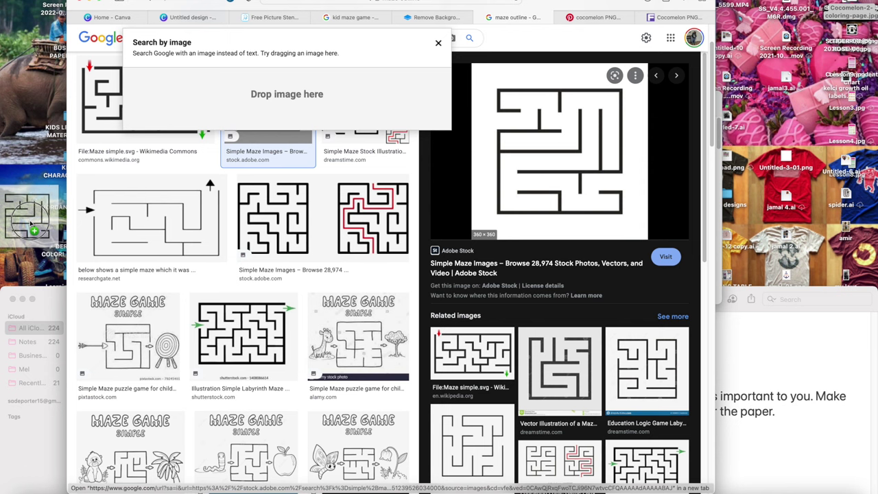
Step: Search for maze outlines, then go to a word search maker site
left_click(177, 39)
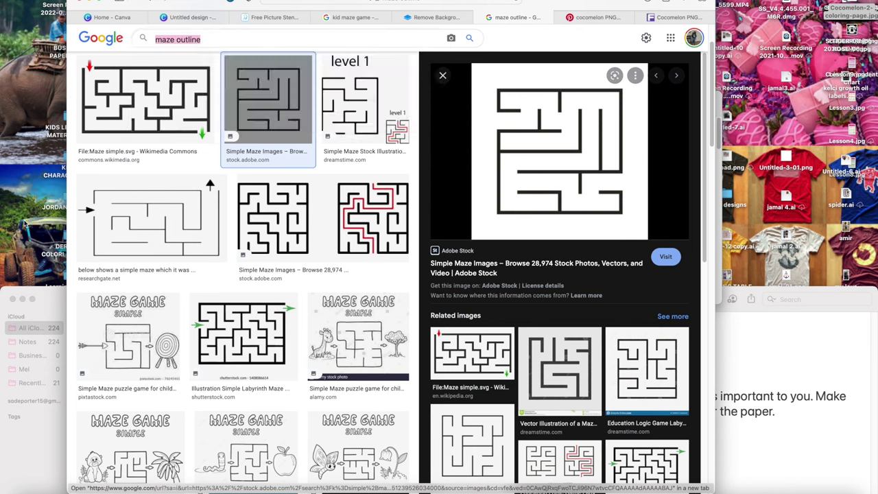
left_click(101, 3)
key("super+l")
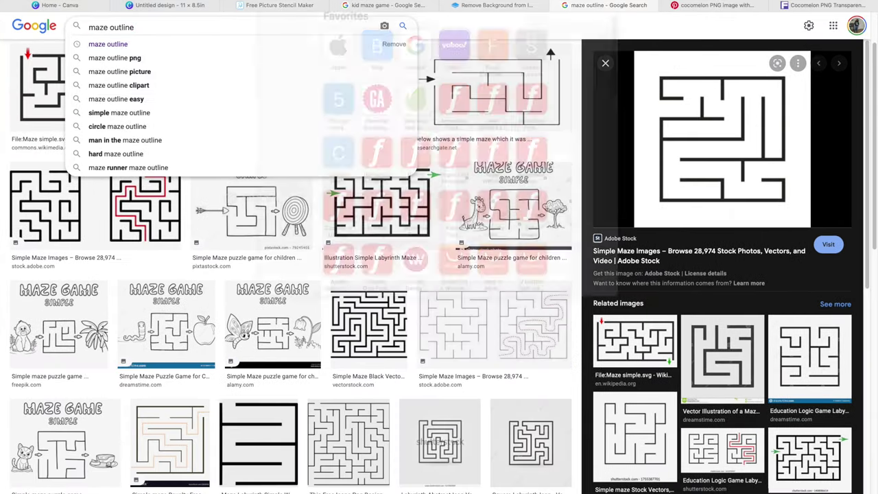
type("word search")
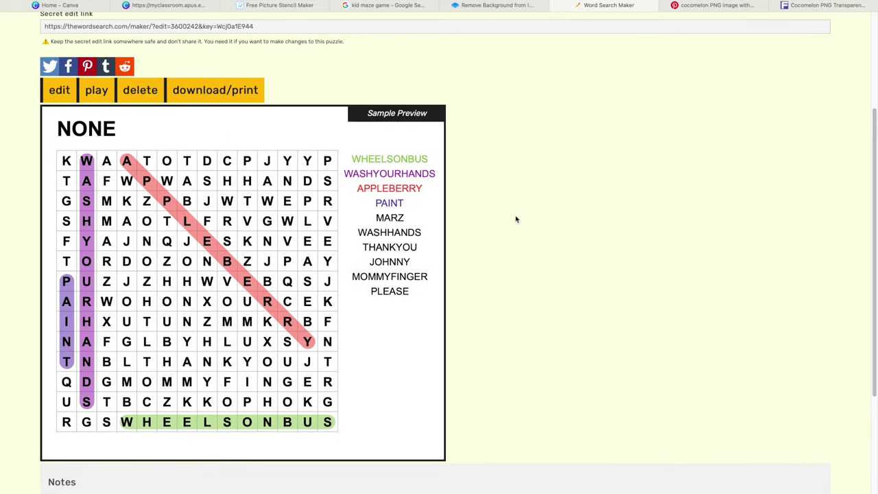
Step: Open the download/print page for the generated ten-word puzzle
left_click(222, 90)
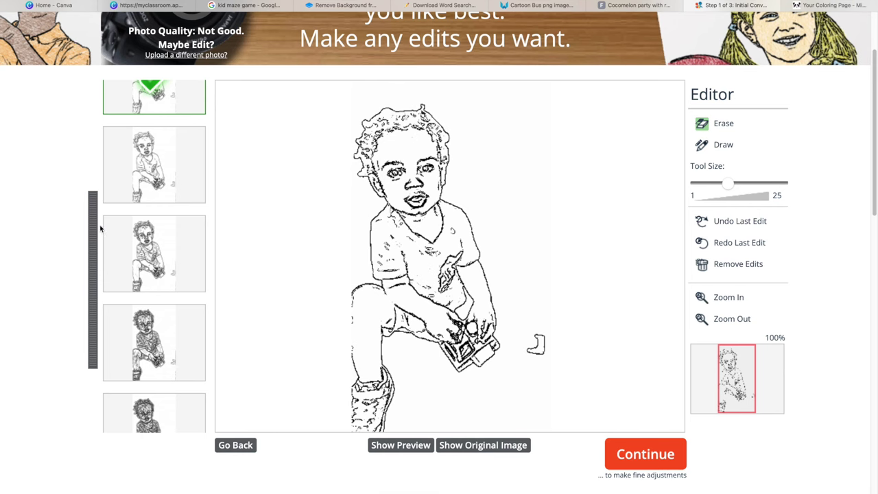
left_click_drag(100, 228, 105, 183)
Step: Compare the lighter, third and darker fourth line-art versions of the child's photo
left_click(197, 98)
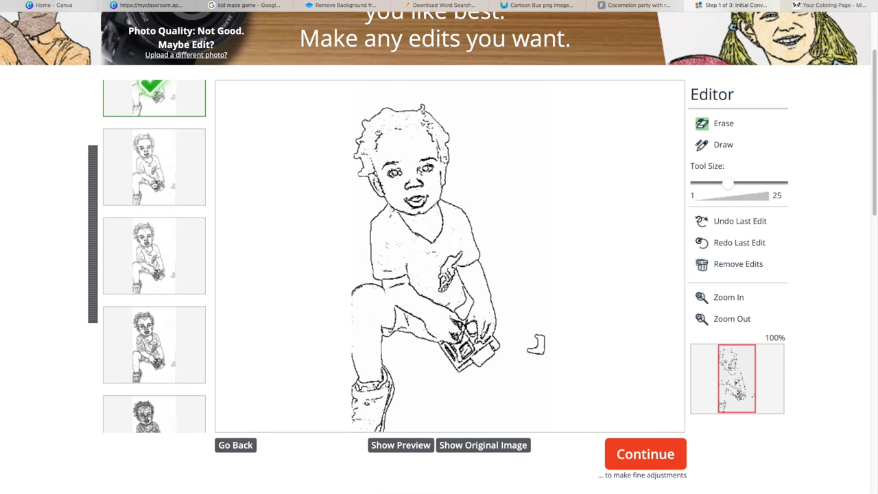
left_click(164, 250)
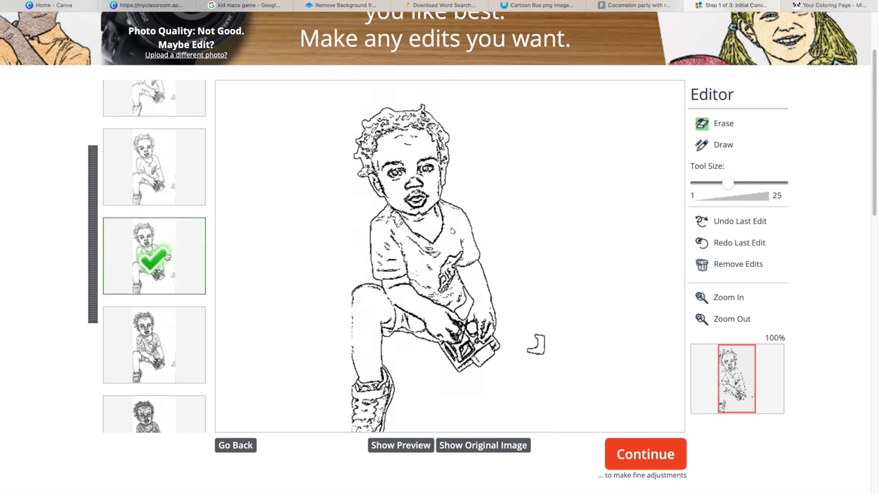
left_click(157, 330)
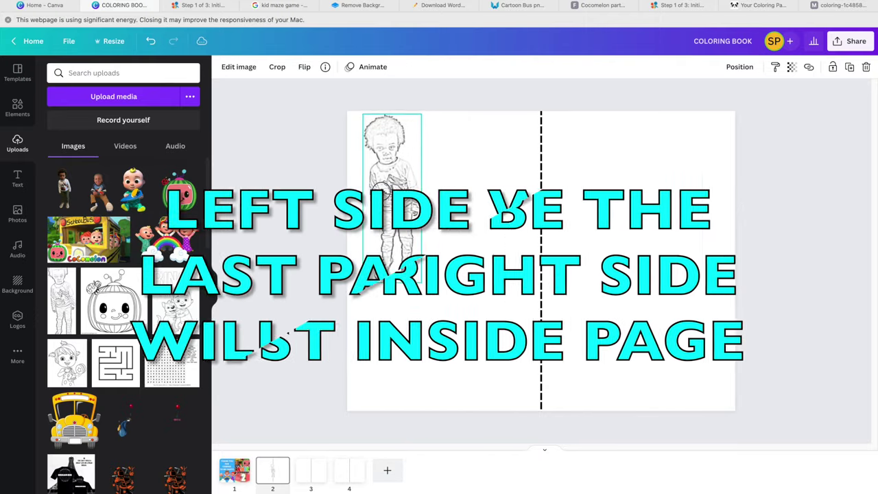
Step: Enlarge the outline photo down the left half and make the A a thin hollow Bubble Bobble letter
left_click_drag(391, 206, 377, 203)
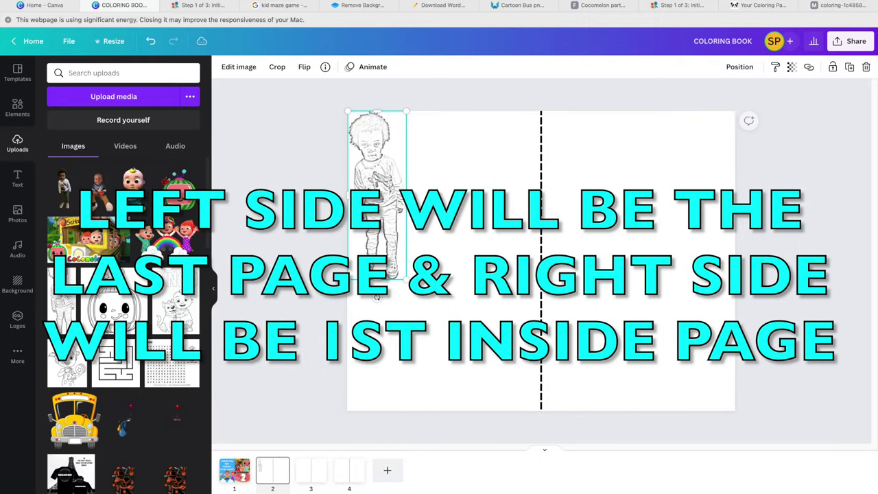
left_click_drag(407, 279, 447, 396)
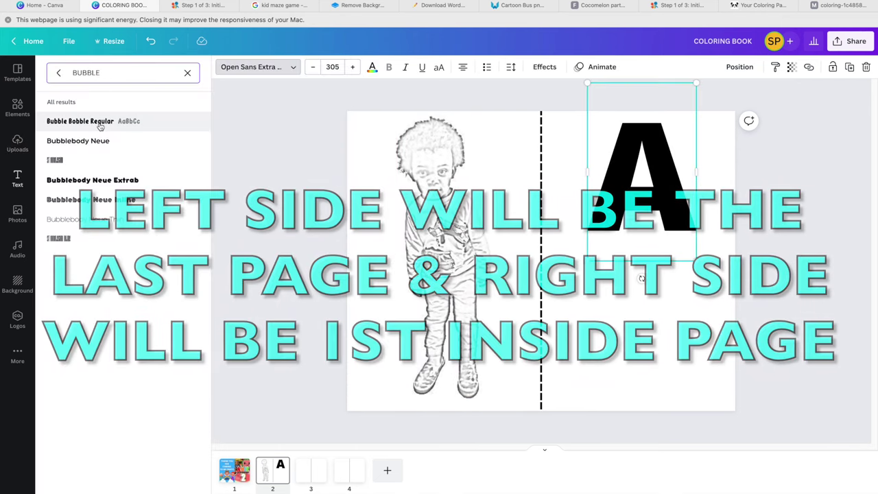
left_click(100, 121)
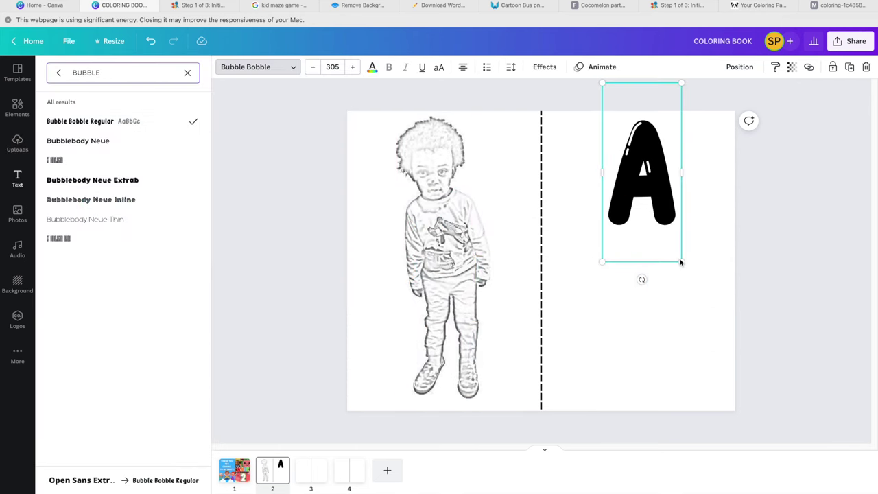
left_click(547, 68)
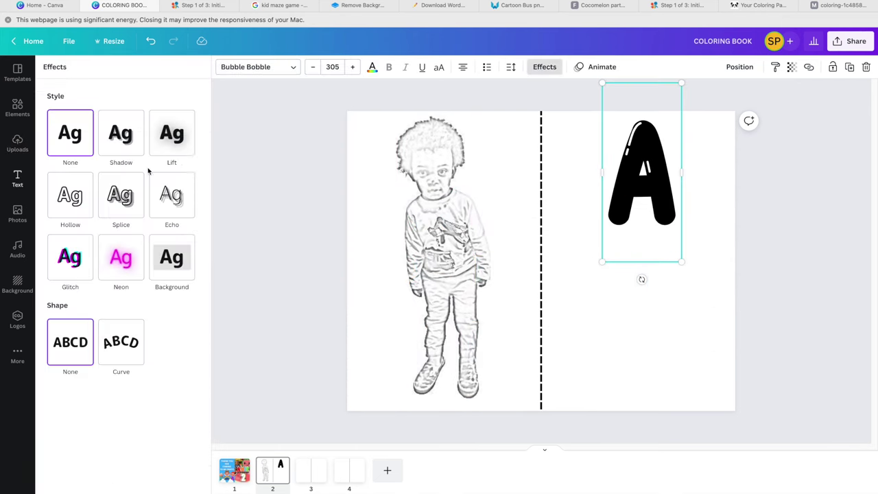
left_click(68, 196)
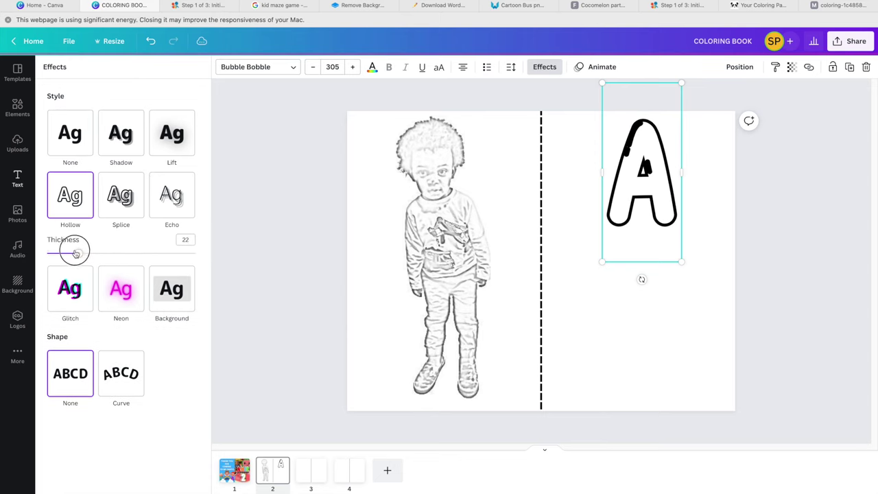
left_click_drag(73, 253, 29, 255)
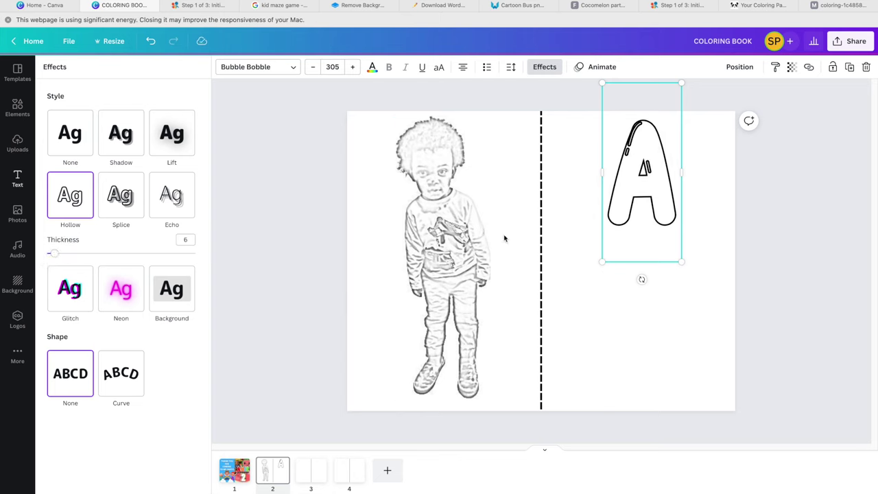
Step: Enlarge the letter A and position it on the page's right half
left_click_drag(601, 262, 544, 337)
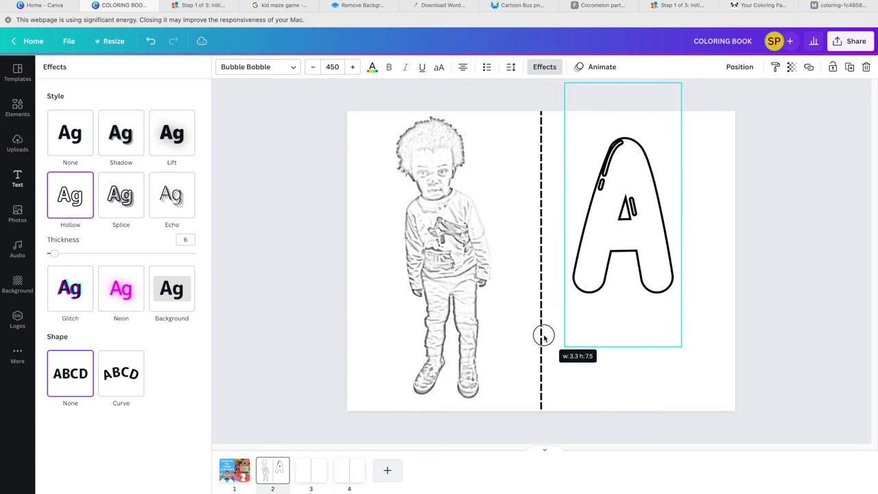
left_click_drag(637, 168, 653, 153)
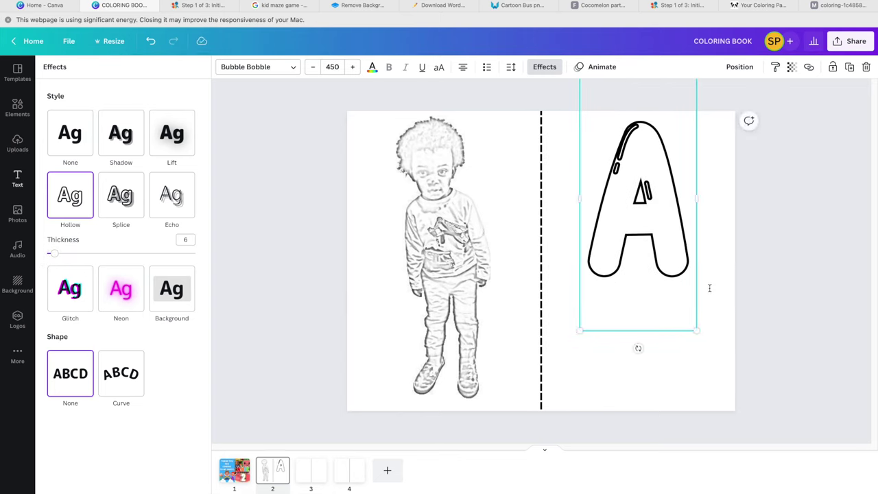
left_click_drag(694, 332, 741, 384)
left_click_drag(641, 219, 604, 215)
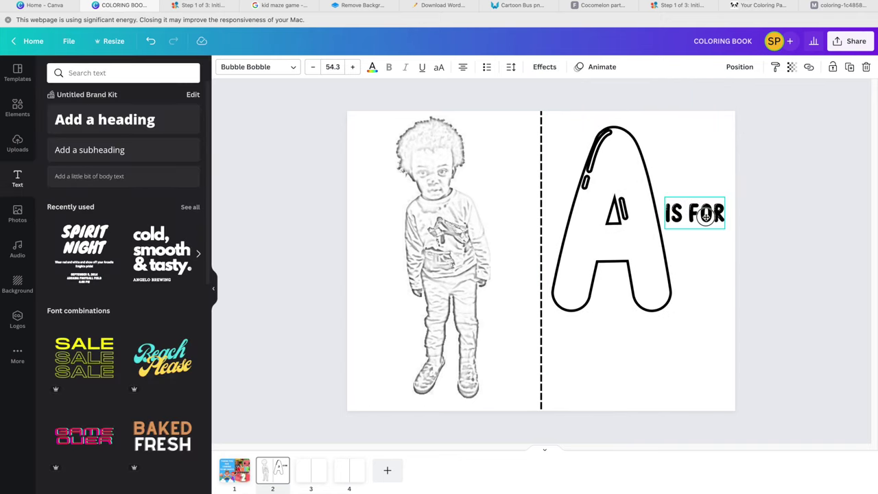
Step: Duplicate the IS FOR text, replace it with the child's name, and size it under the A
key("super+d")
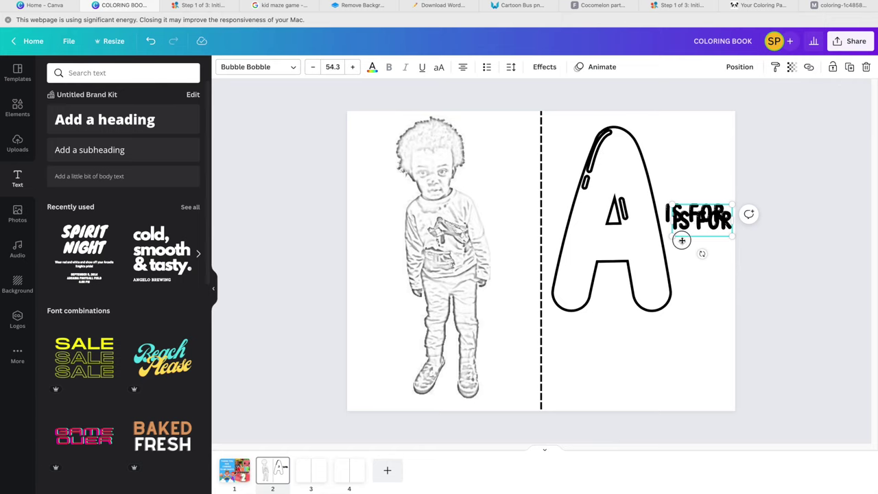
left_click_drag(682, 226, 746, 436)
key("super+a")
type("AMIR")
left_click_drag(662, 391, 638, 351)
left_click(514, 373)
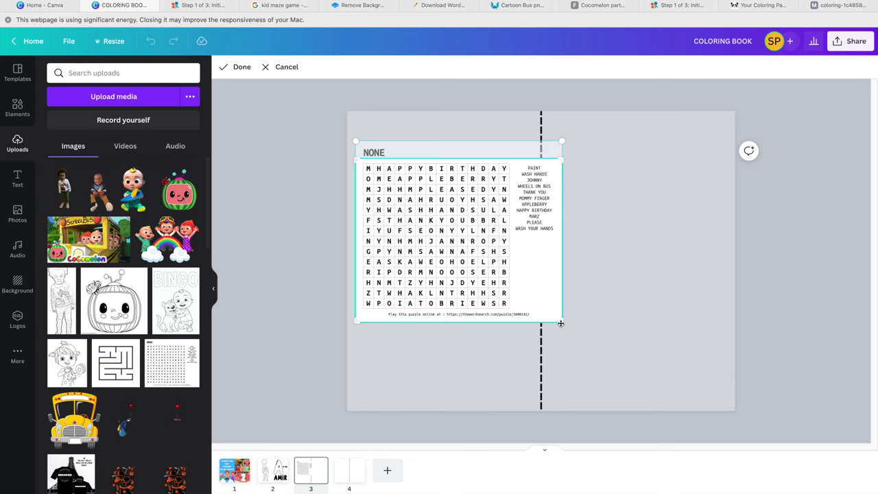
left_click_drag(558, 319, 560, 308)
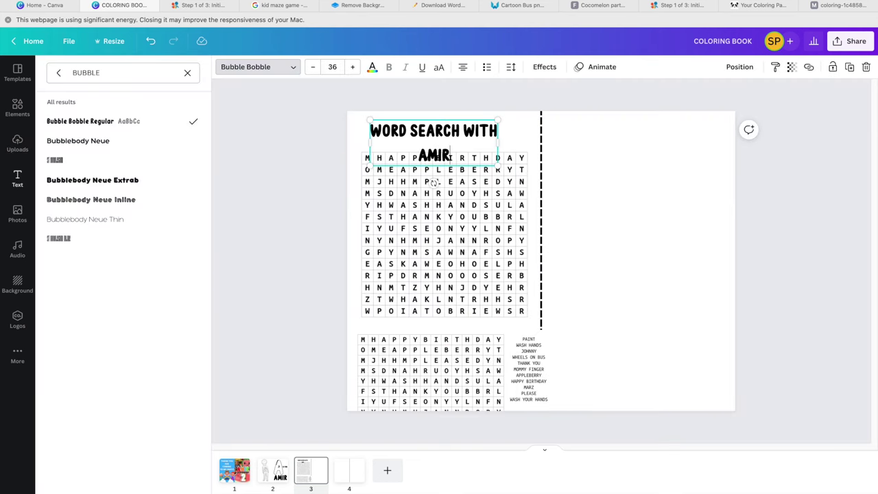
Step: Tighten the word search title's line spacing to 0.5
left_click(511, 69)
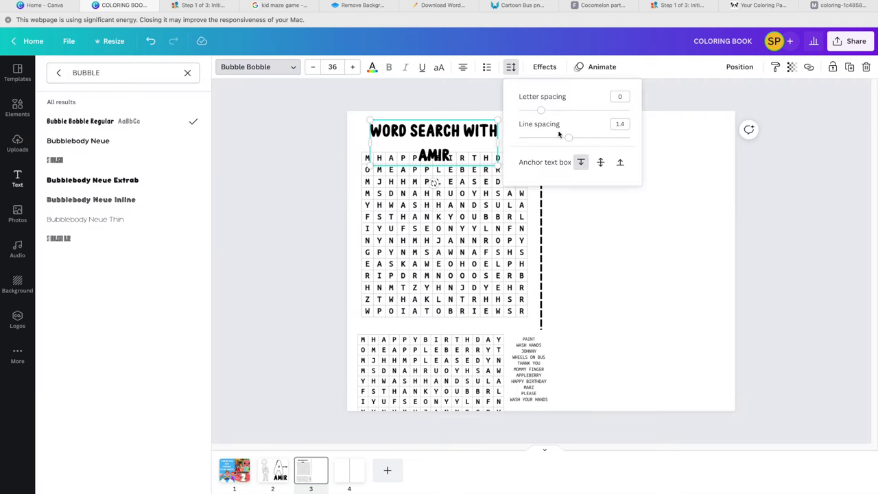
left_click_drag(542, 138, 516, 136)
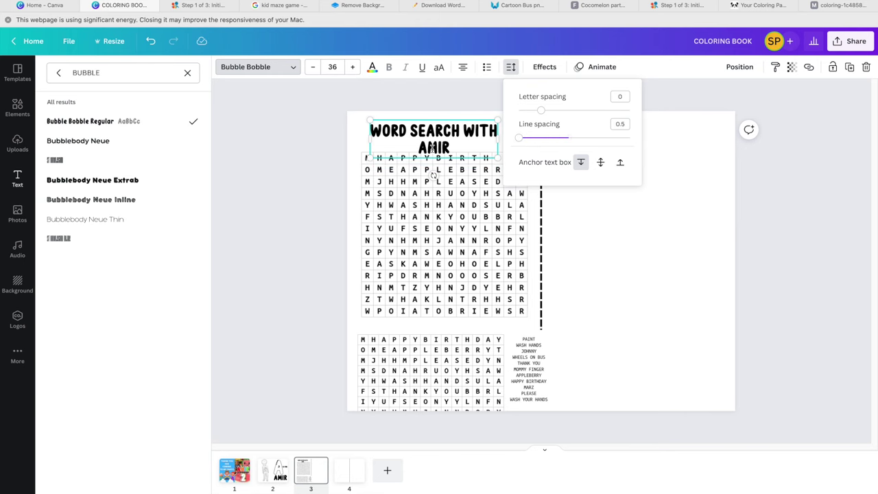
left_click(431, 147)
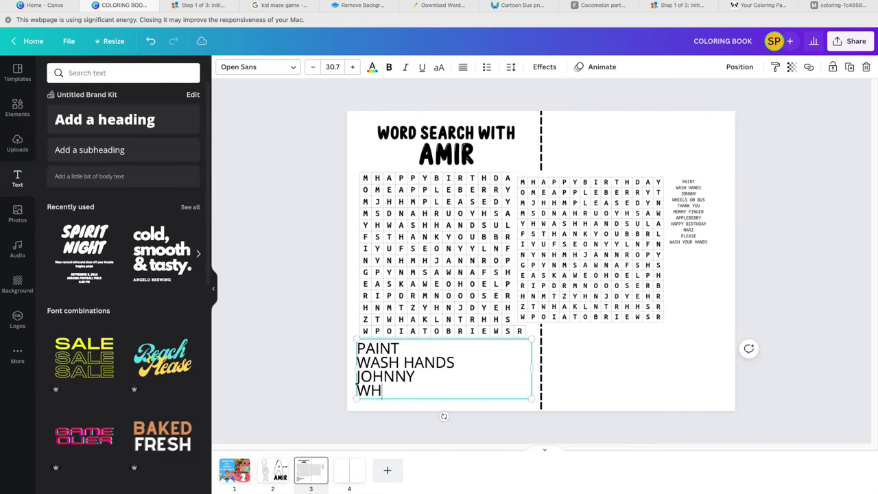
Step: Type the word list (WHEELS ON BUS, THANK YOU, HAPPY BIRTHDAY, PLEASE, WASH…) into two text boxes
type("EELS ON BUS")
key("Return")
type("THANK YOU")
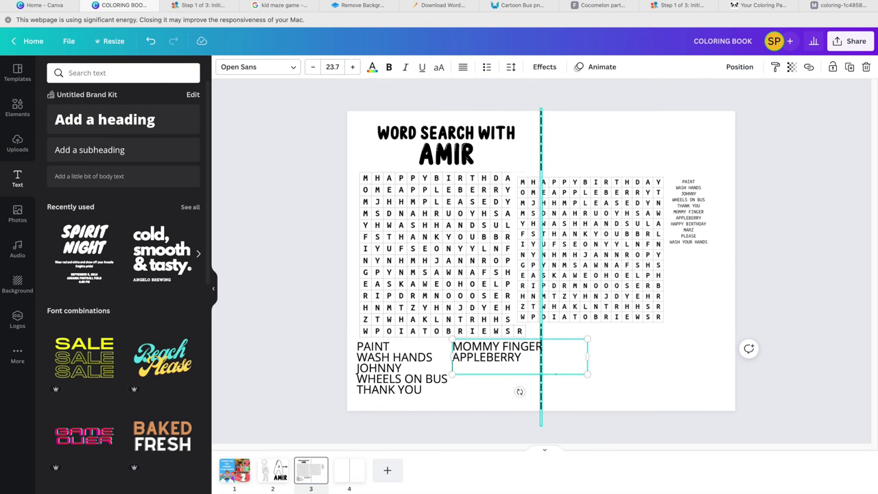
type("HAPPY BIRTHDAY")
key("Return")
type("MARZ")
key("Return")
type("PLEASE")
key("ctrl+d")
type("WAASH YOUR HANDS")
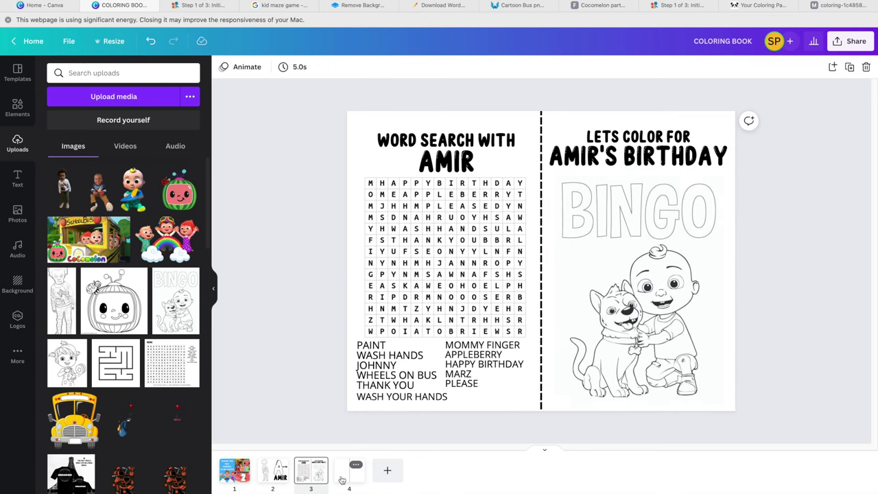
left_click(349, 472)
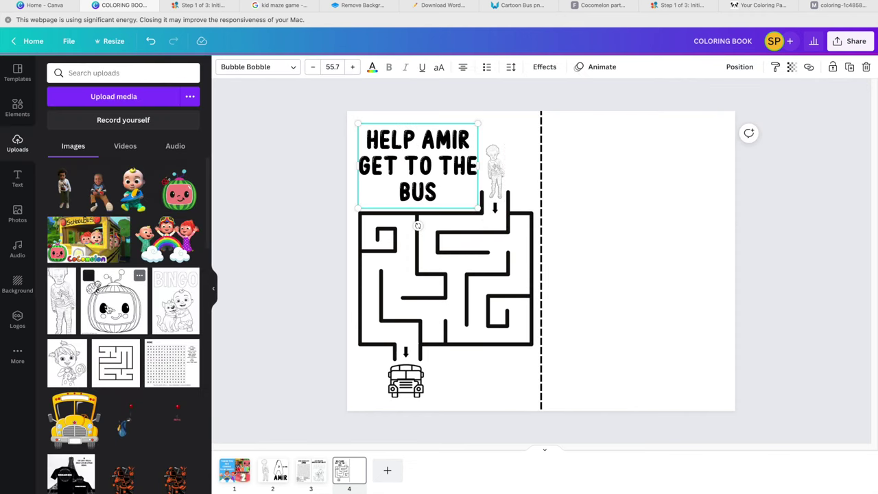
Step: Place the CoComelon outline image on page 4's right half and make the rectangle white
left_click(96, 288)
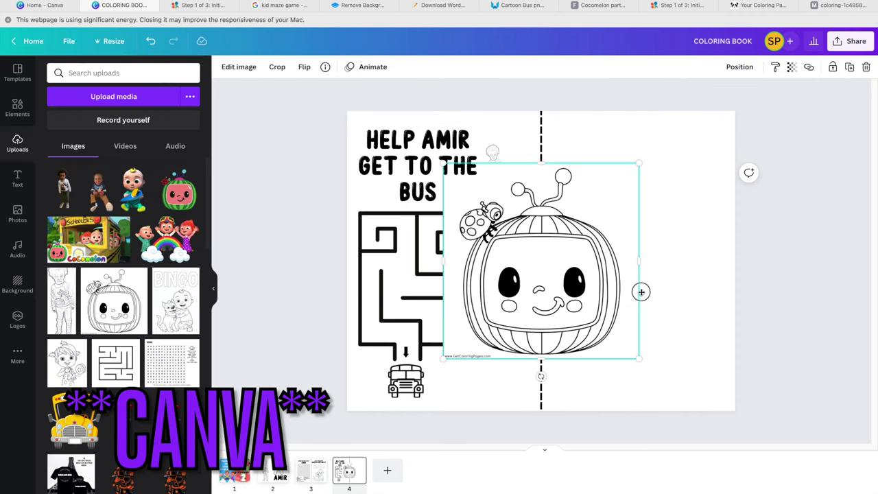
left_click_drag(641, 291, 752, 263)
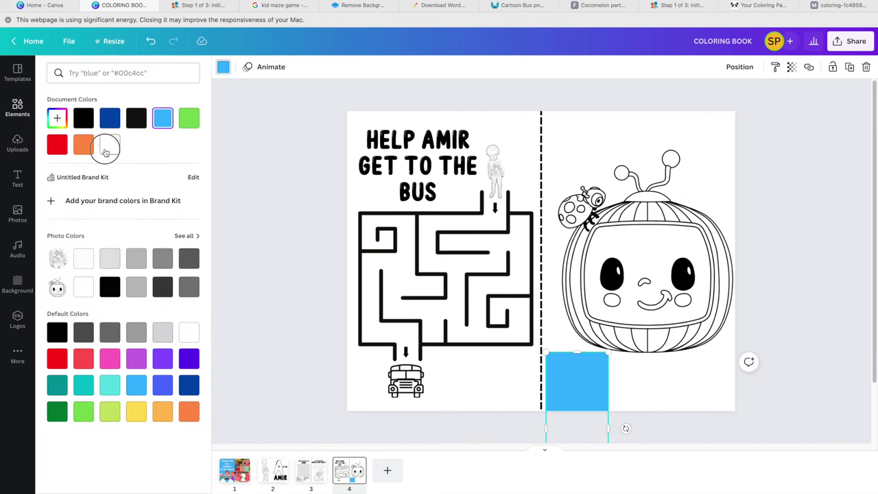
left_click(108, 145)
key("Escape")
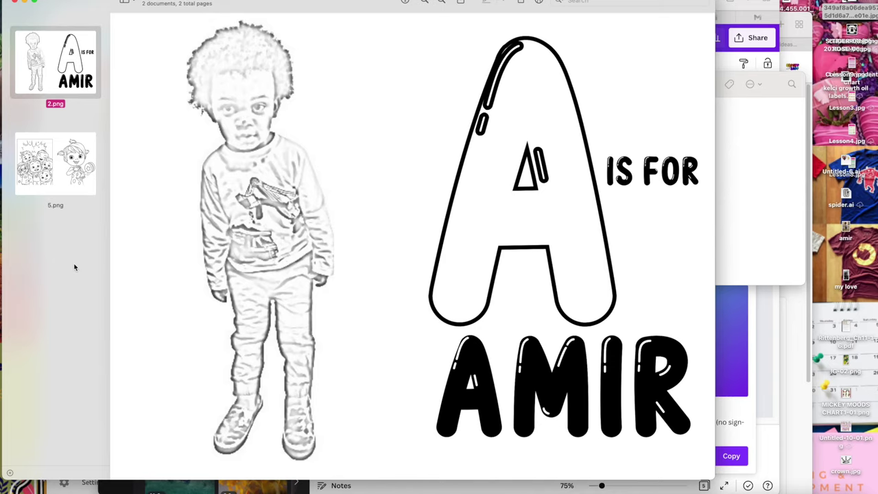
Step: Print the pages on US Letter Borderless paper with Matte paper type
key("super+p")
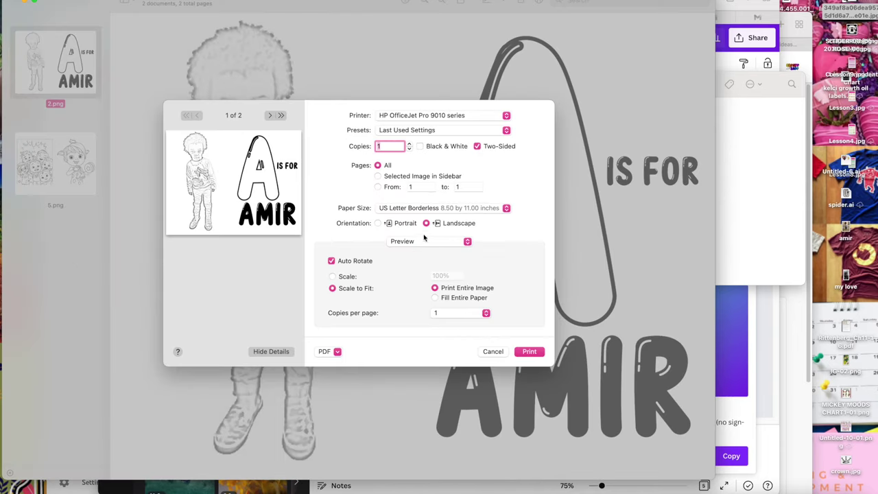
left_click(488, 212)
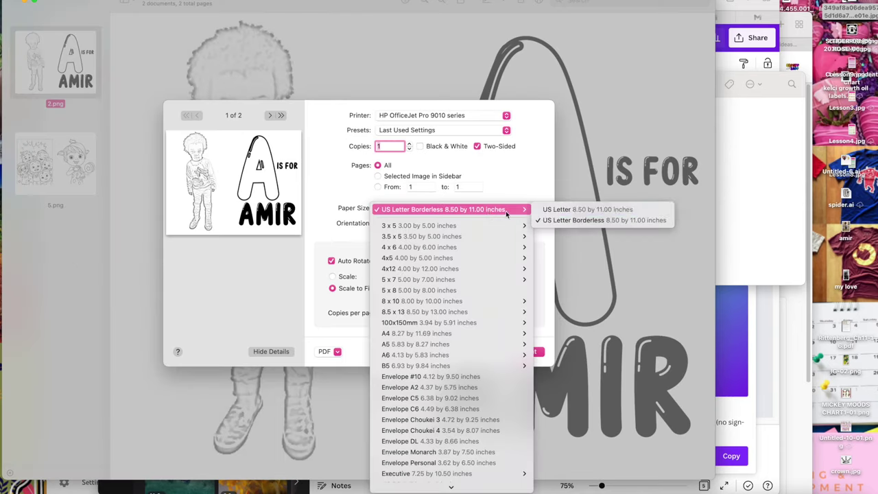
left_click(549, 218)
left_click(440, 241)
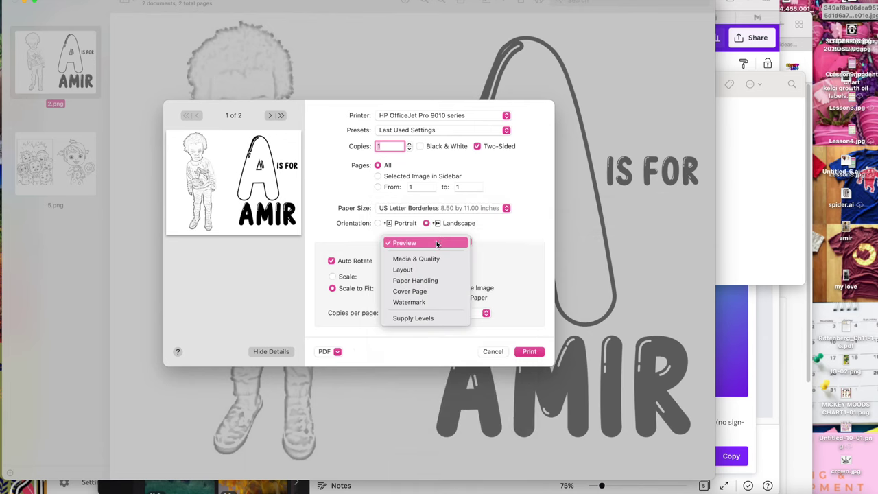
left_click(438, 255)
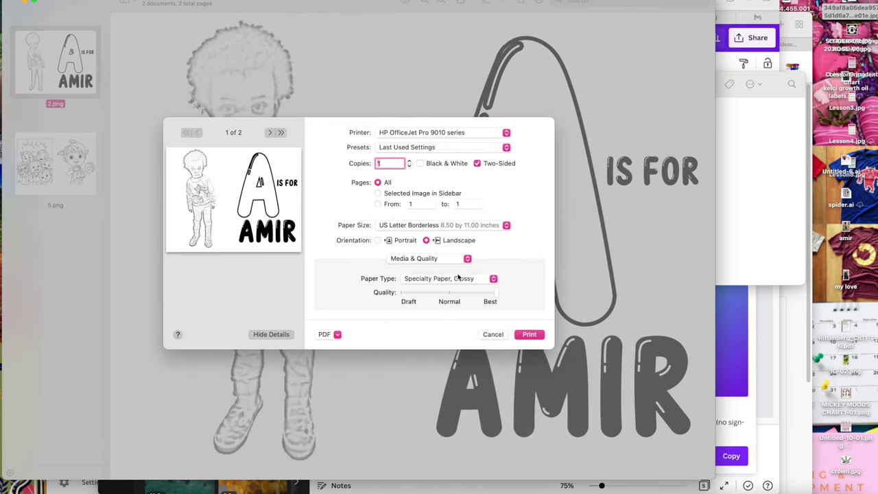
left_click(458, 277)
left_click(456, 291)
left_click(460, 278)
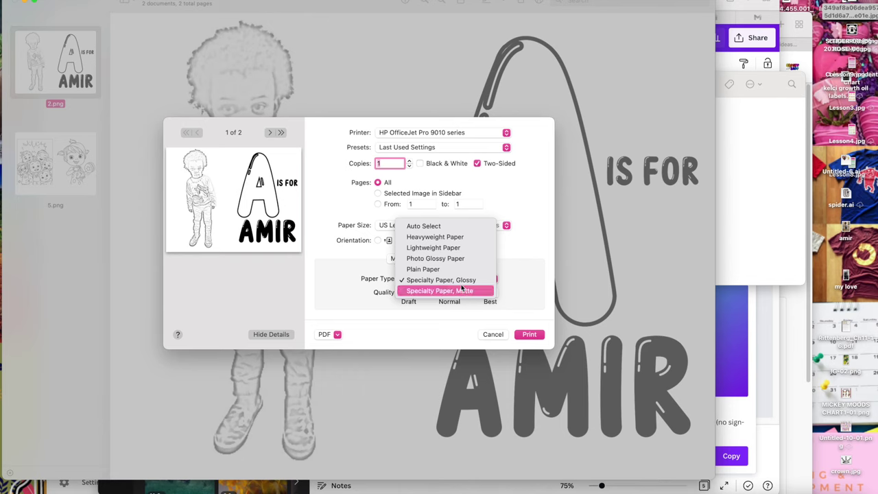
left_click(463, 290)
Step: Set the print layout to two-sided printing with short-edge binding
left_click(443, 258)
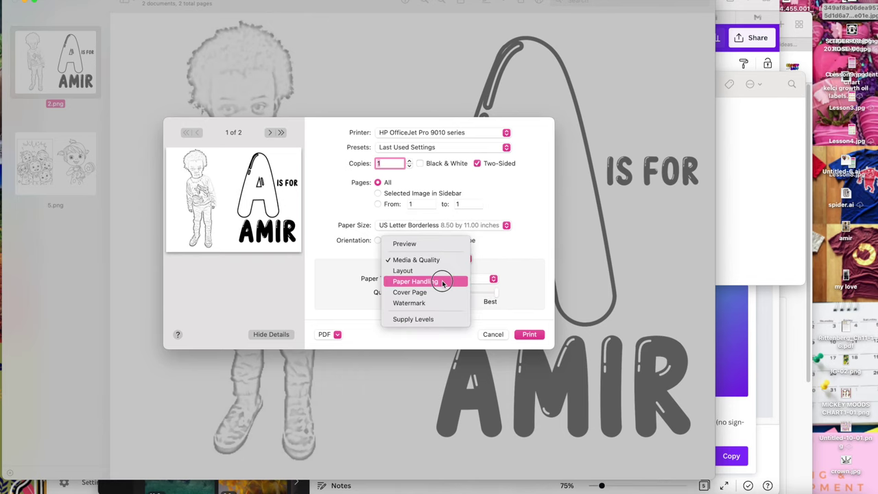
left_click(442, 282)
left_click(452, 242)
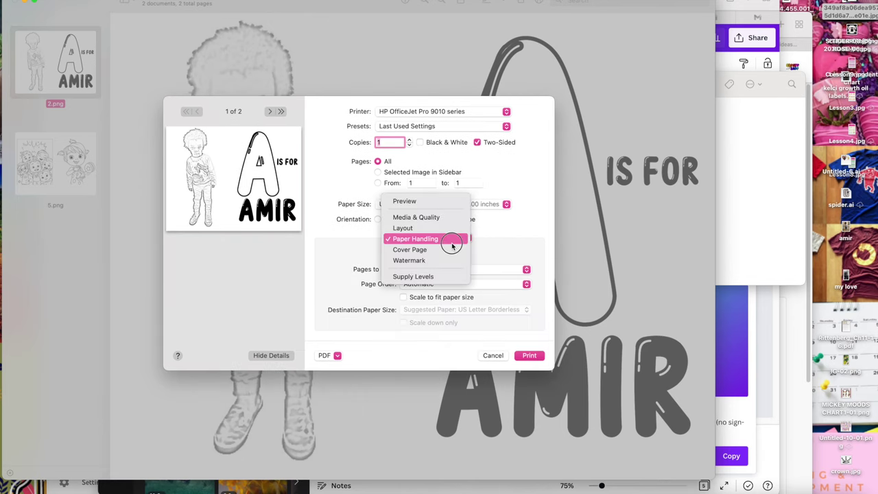
left_click(449, 228)
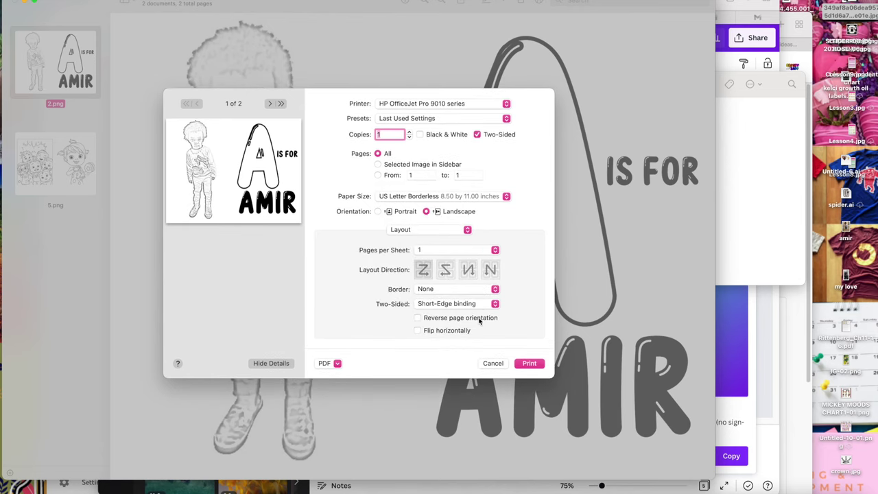